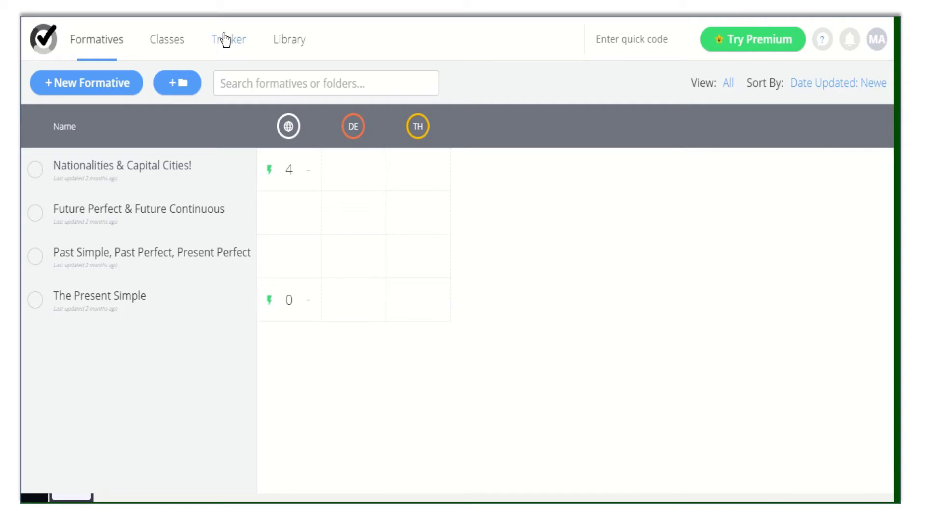
left_click(169, 43)
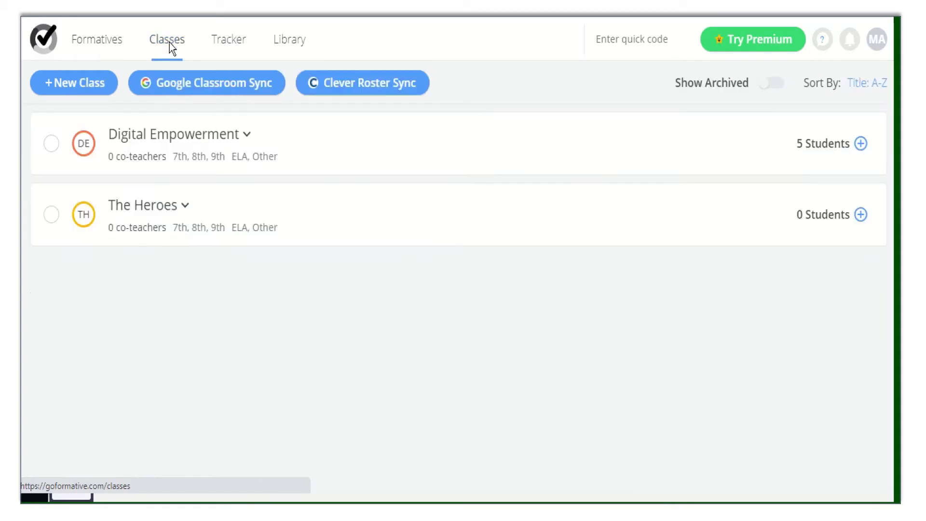
left_click(74, 86)
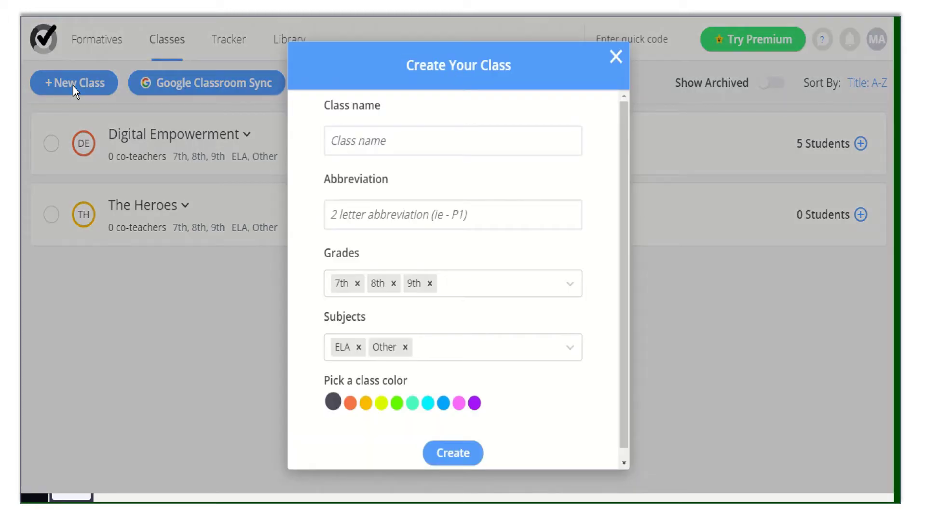
left_click(347, 143)
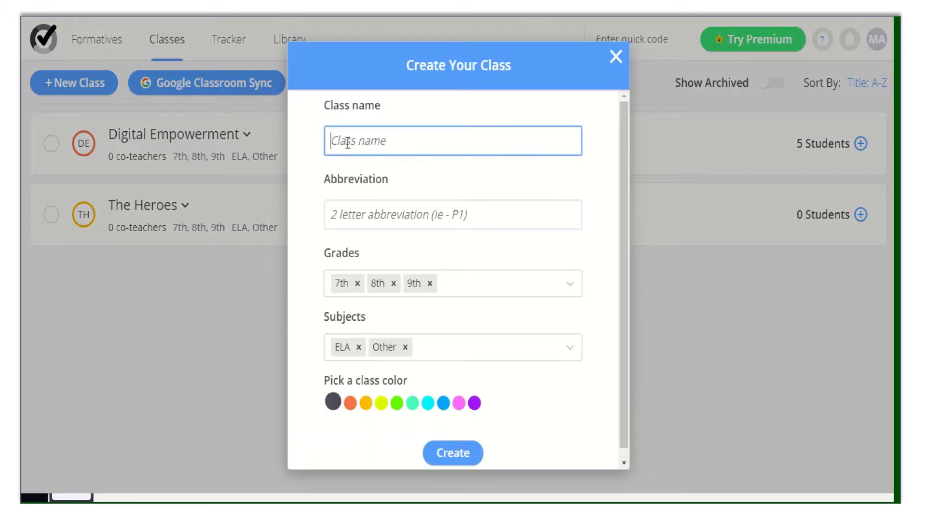
left_click(356, 212)
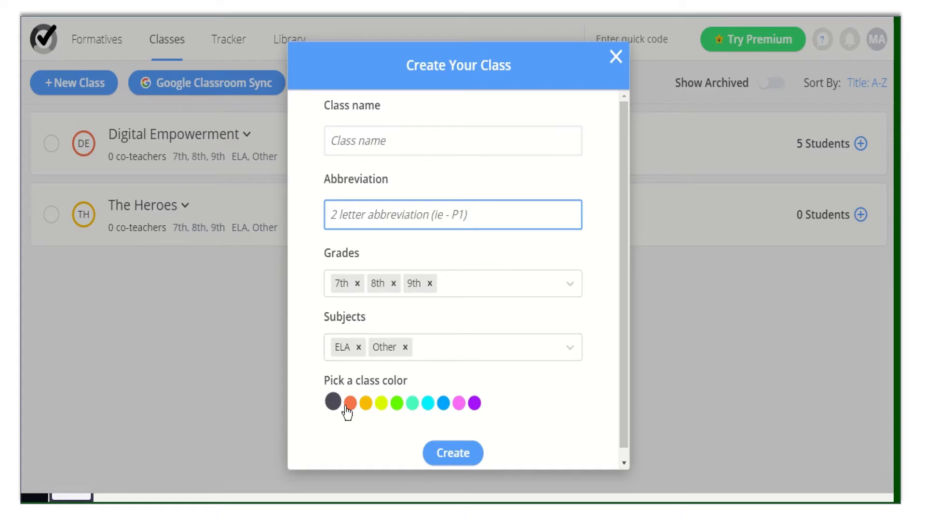
left_click(616, 59)
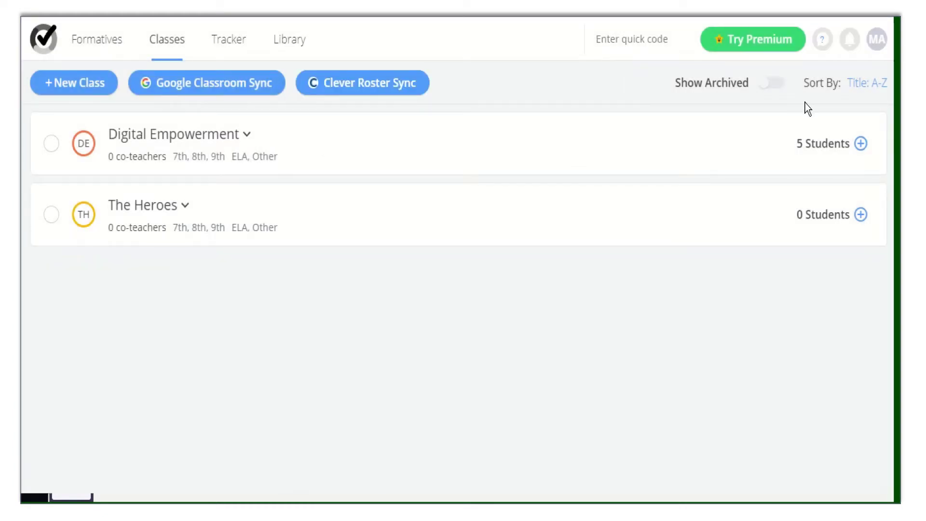
left_click(861, 143)
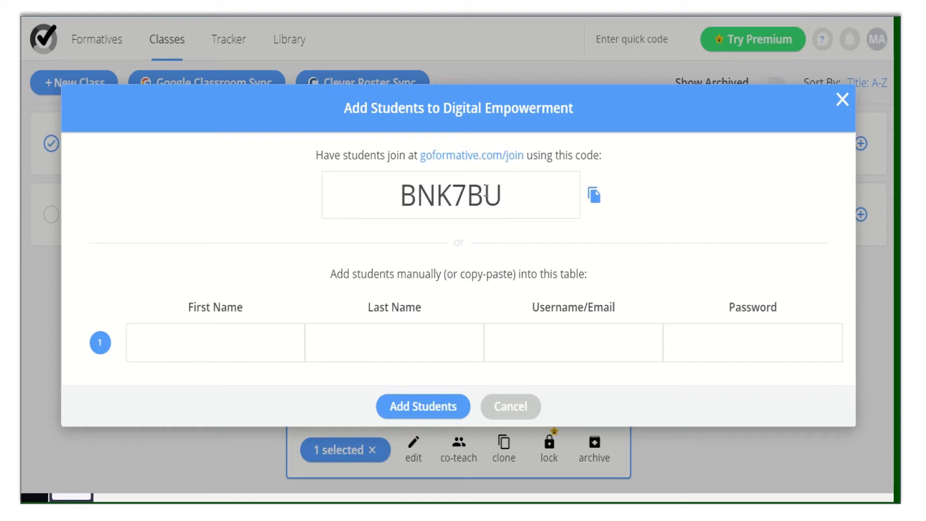
left_click_drag(486, 193, 528, 197)
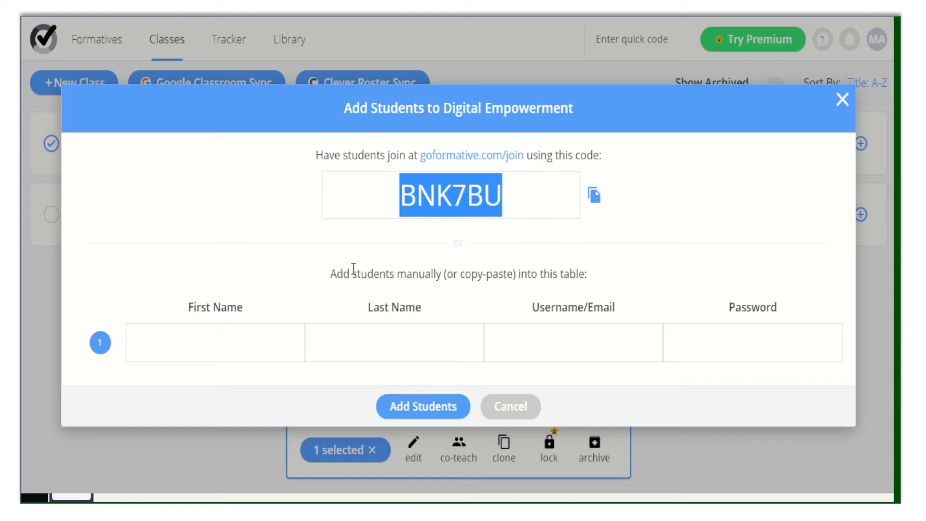
left_click(842, 100)
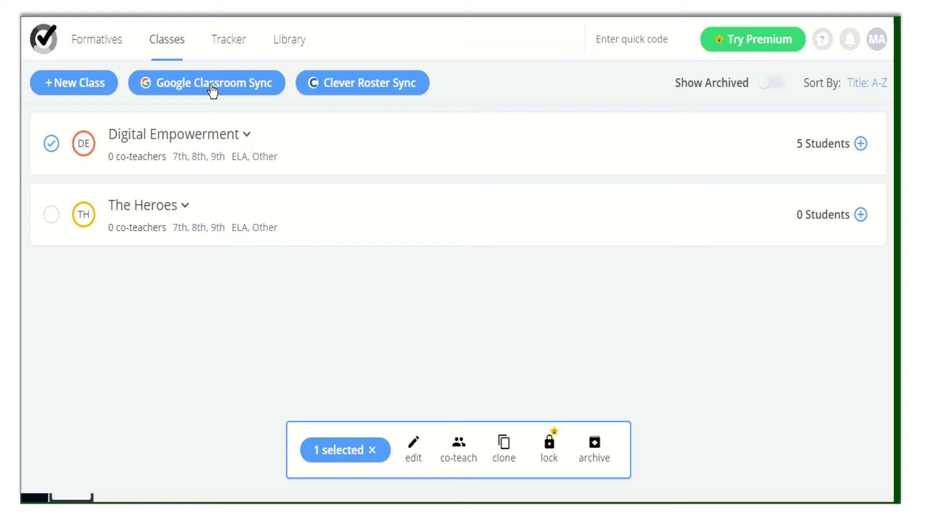
Create a formative titled 'The present simple' with an Enhance a PDF/Doc/GoogleDoc upload block.
left_click(112, 43)
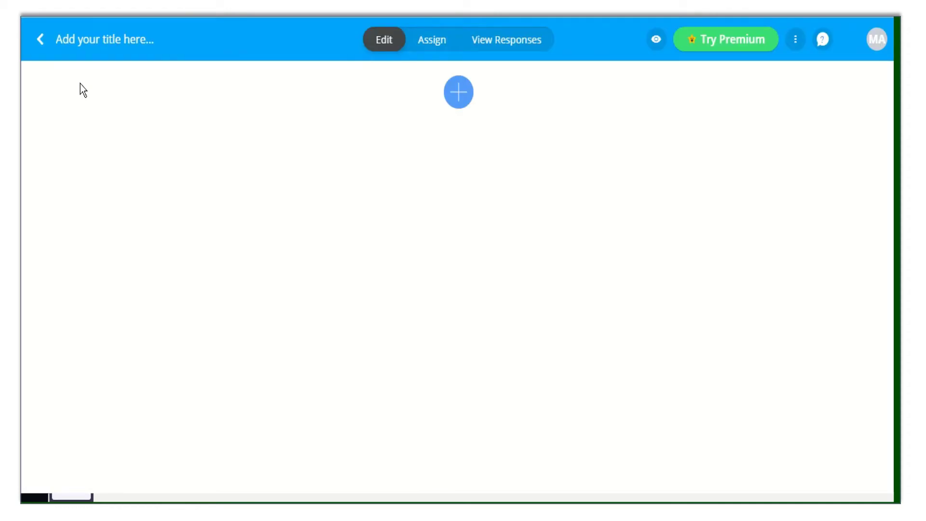
left_click(102, 38)
type("The present simple")
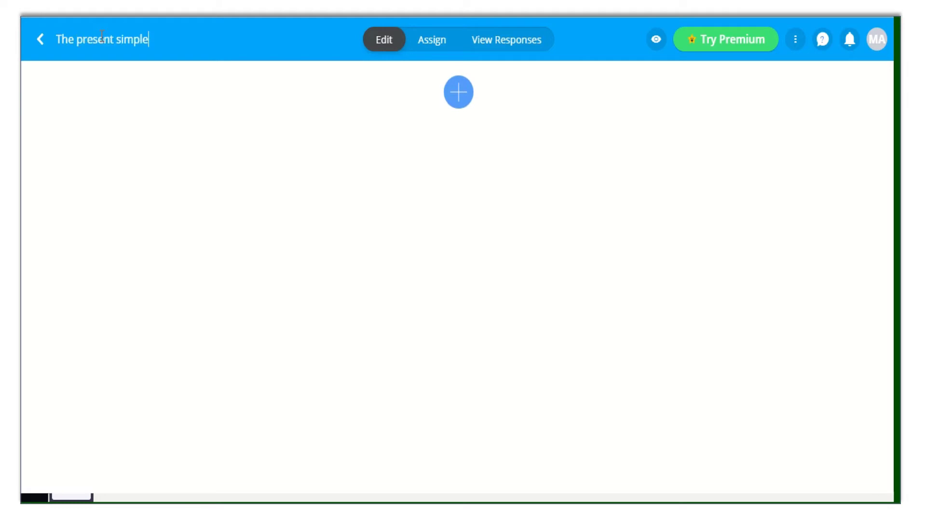
left_click(371, 107)
left_click(459, 94)
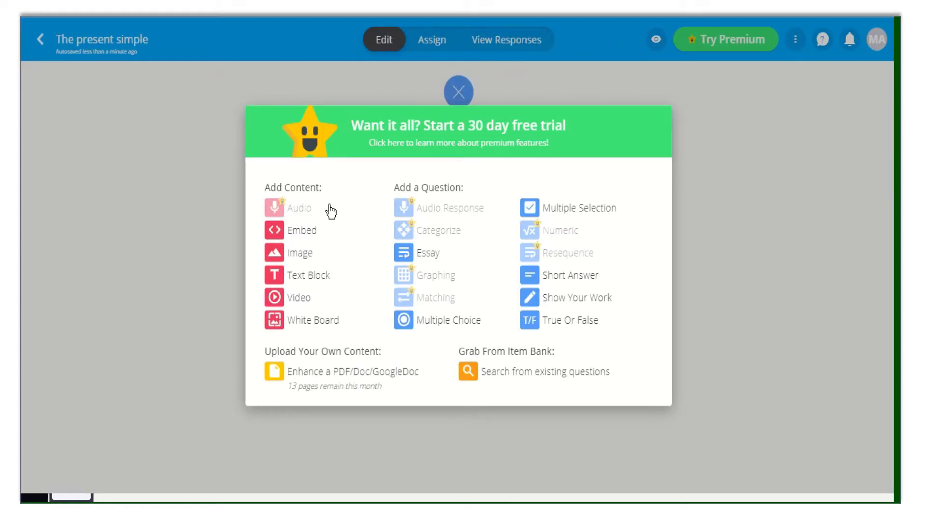
left_click(329, 379)
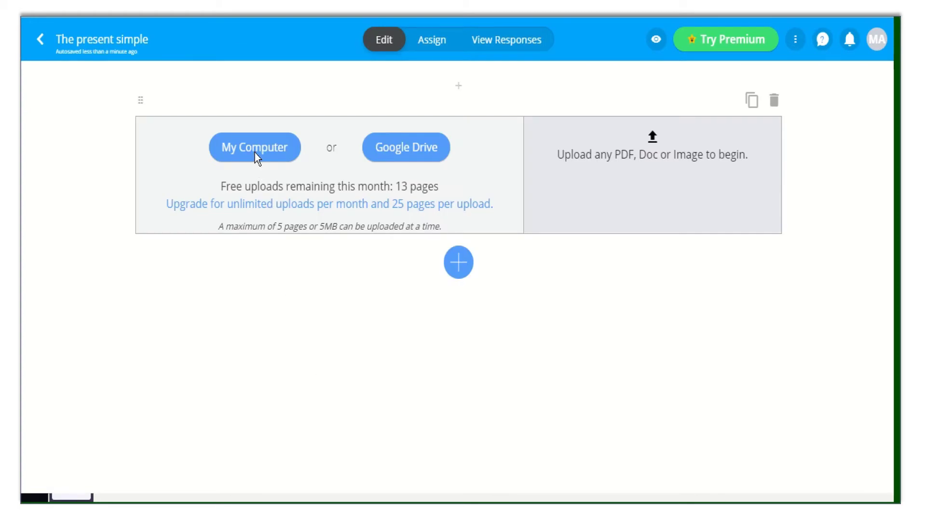
Upload the world map image from this computer into the document block.
left_click(254, 149)
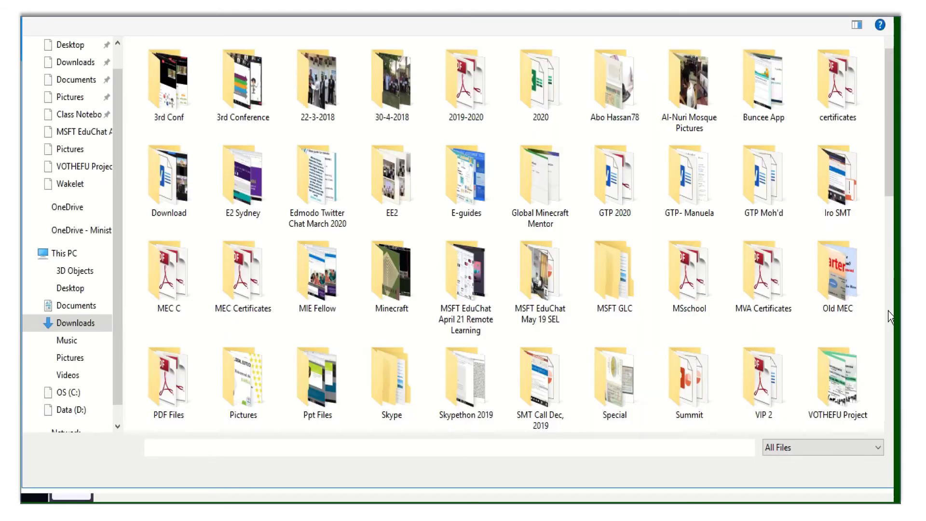
left_click(890, 317)
left_click(777, 167)
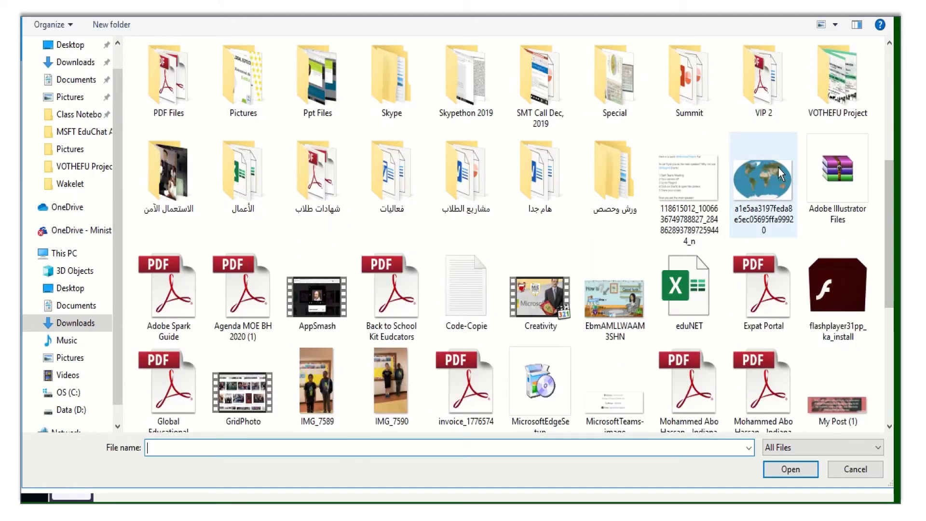
left_click(785, 470)
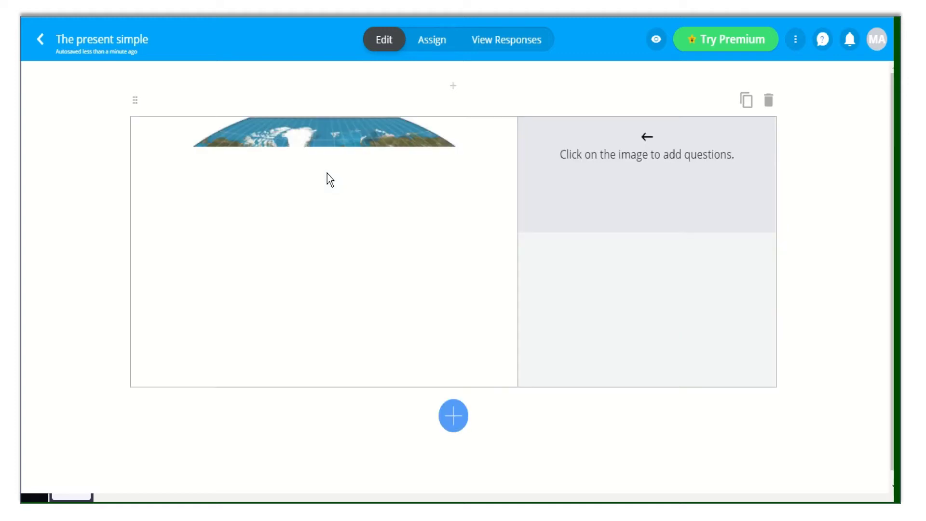
Place a question marker on the map image, then return to the formatives list.
left_click(327, 174)
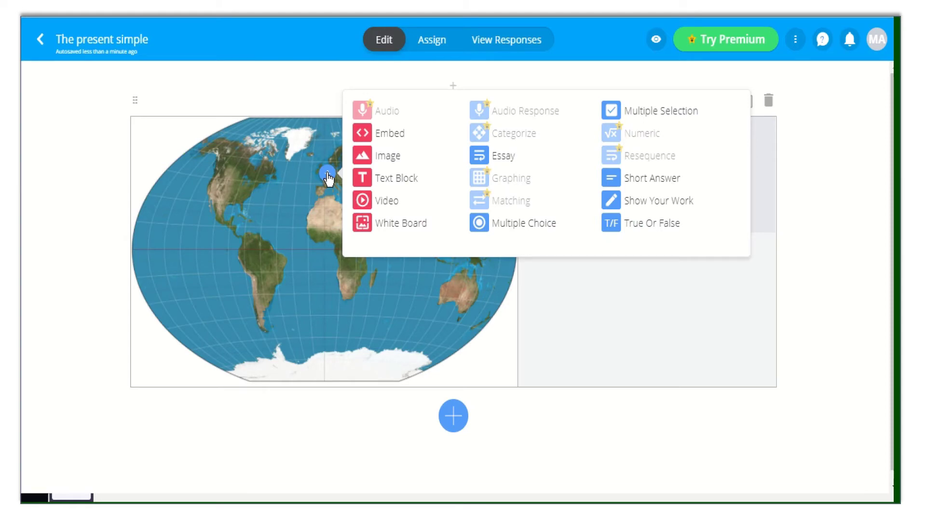
left_click(41, 42)
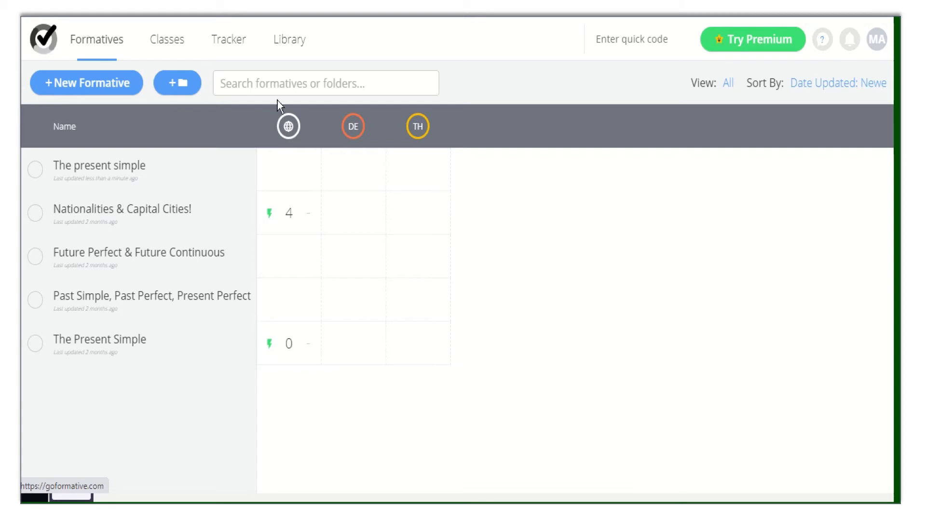
Open the Library and look through its Sort By and filter options.
left_click(289, 41)
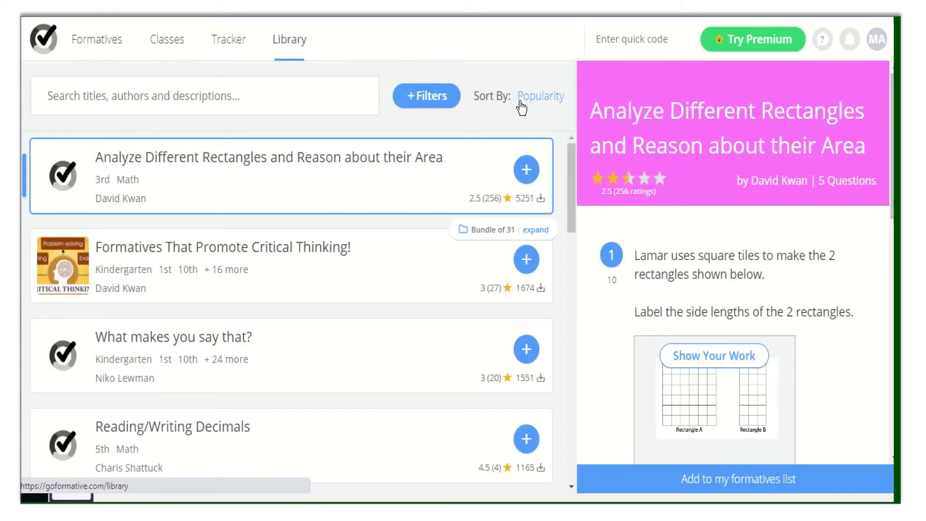
left_click(543, 102)
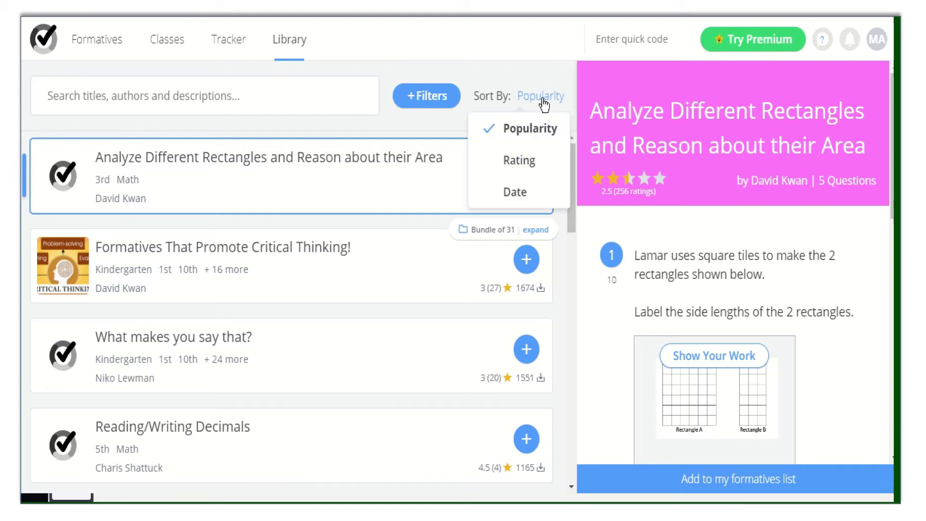
left_click(439, 100)
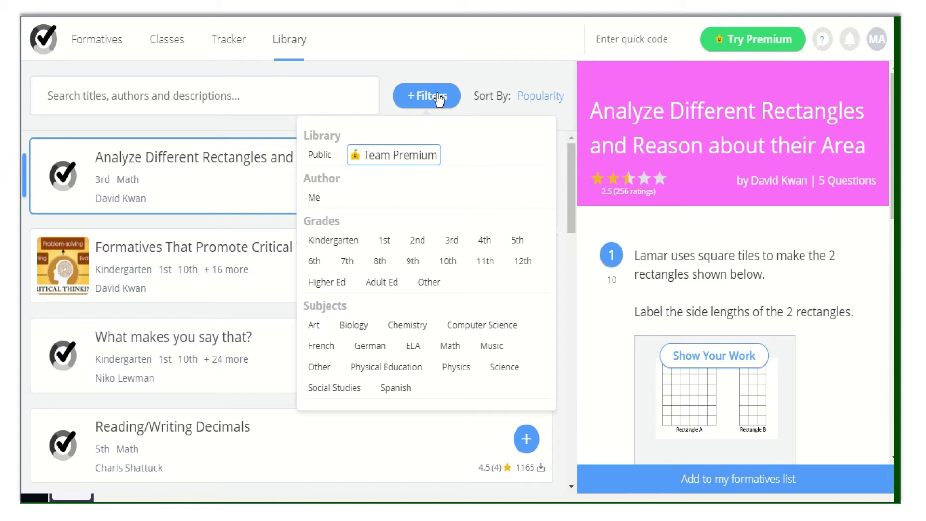
left_click(438, 97)
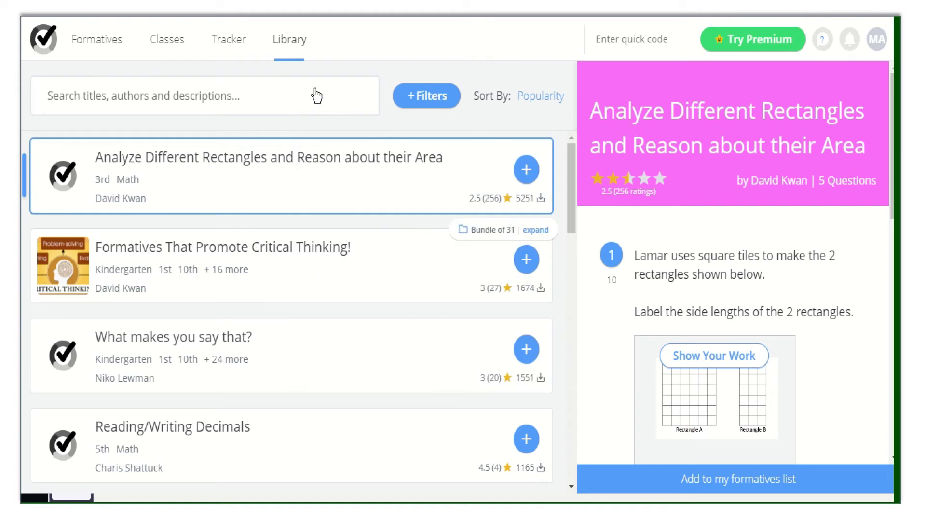
Search the Library for 'The present simple' and add the 6th-grade Math Standards Spotlight bundle.
left_click(302, 96)
type("The present simple")
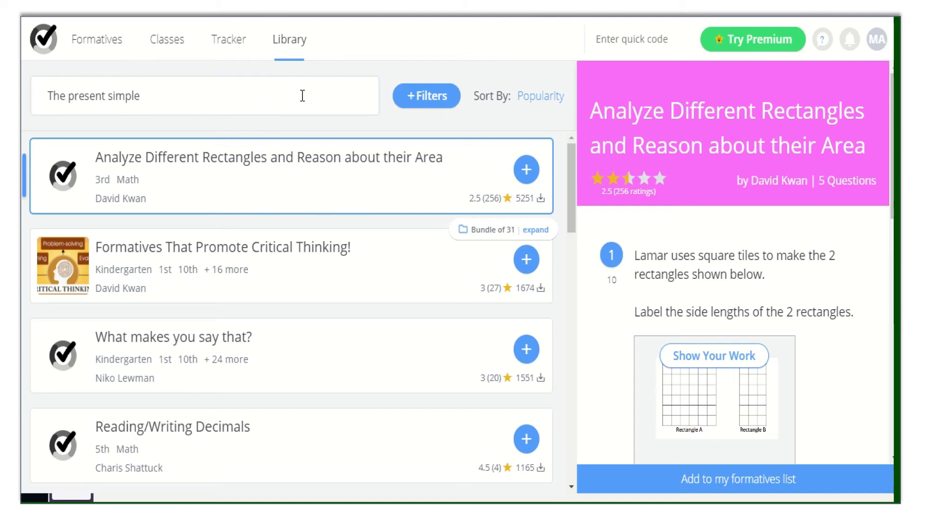
key("Return")
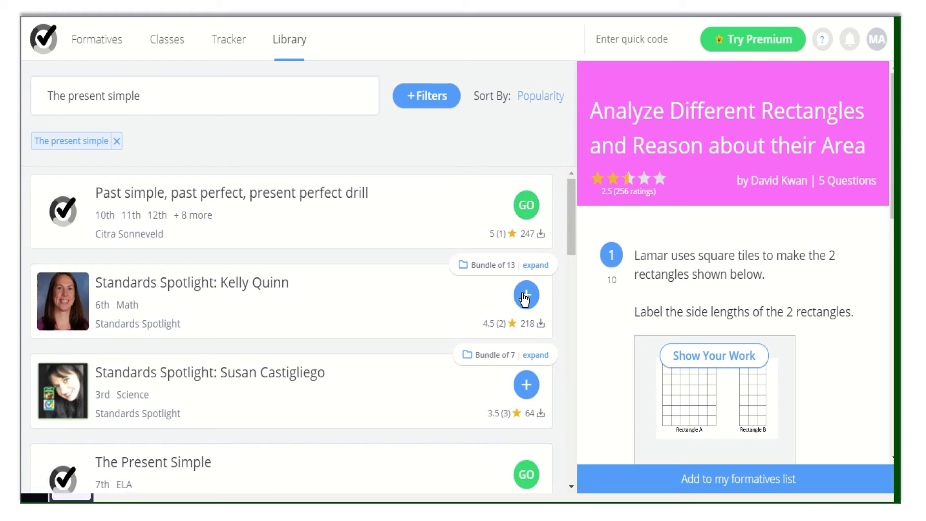
left_click(684, 481)
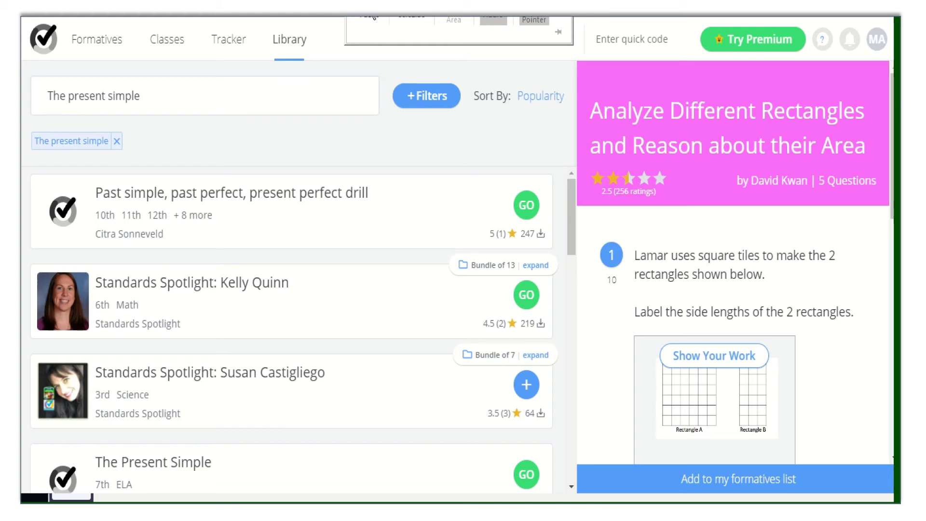
Open Nationalities & Capital Cities! from the Formatives list in the editor.
left_click(96, 39)
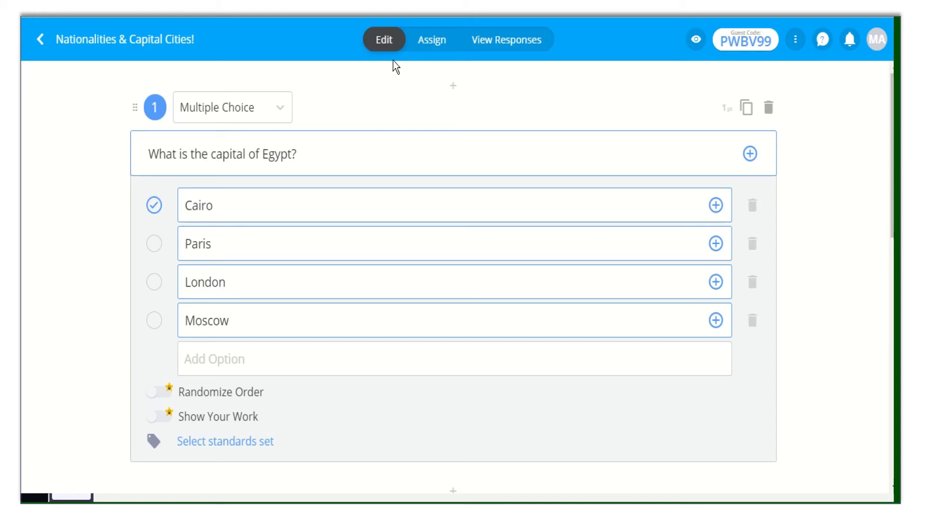
Assign Nationalities & Capital Cities! to the Digital Empowerment class, reviewing the optional settings.
left_click(431, 45)
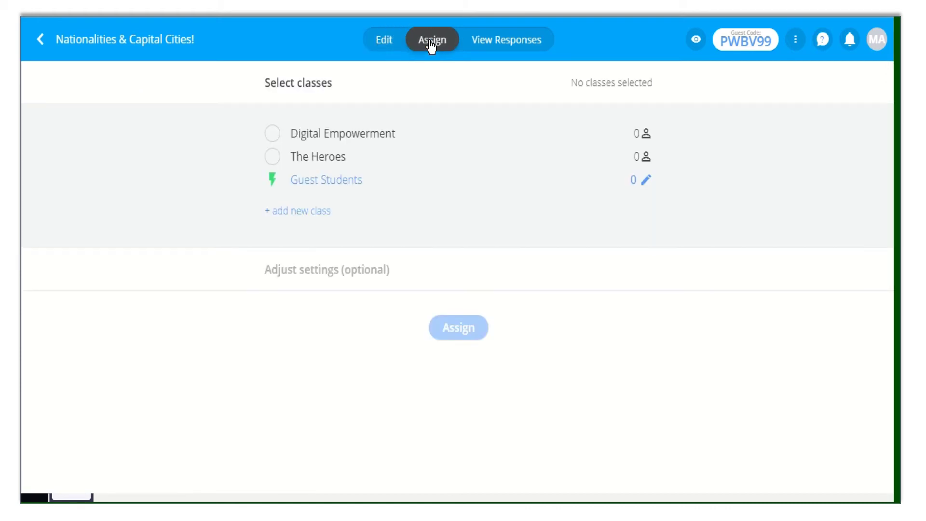
left_click(273, 135)
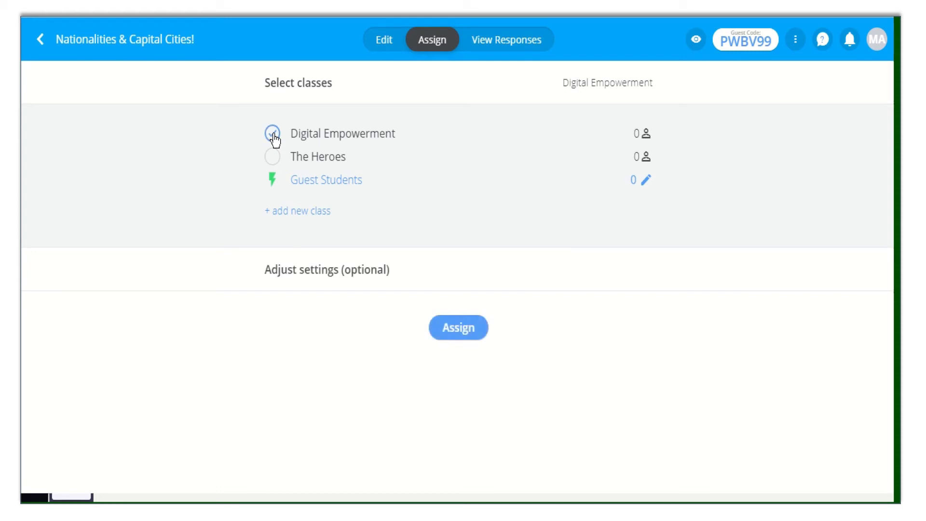
left_click(289, 271)
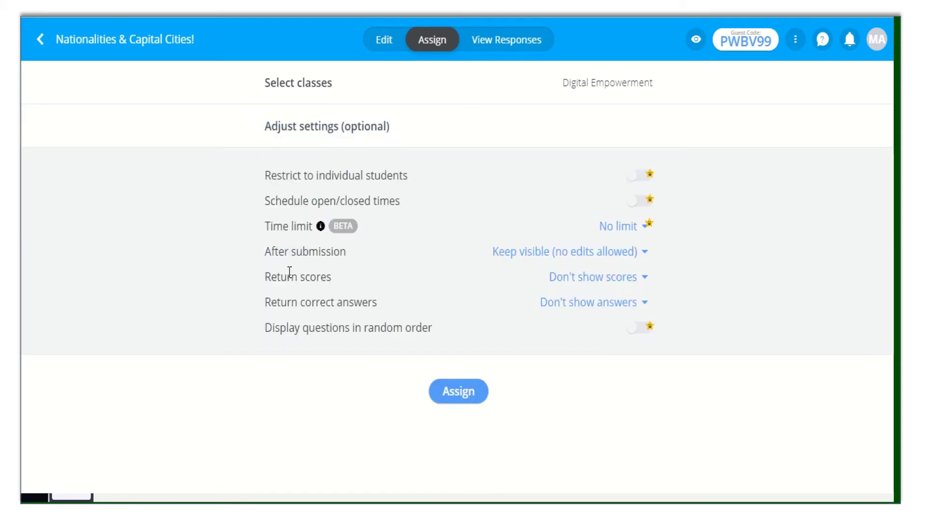
left_click(293, 86)
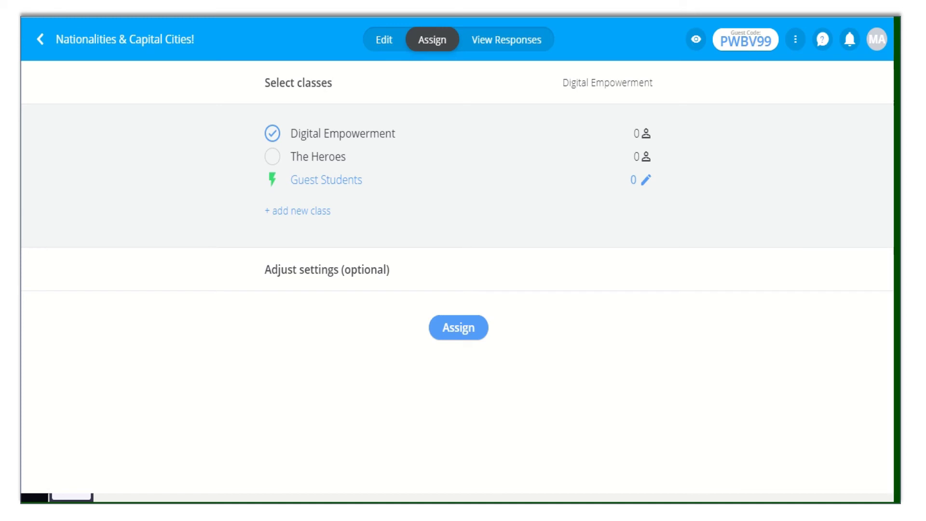
Check the score totals, then open the first guest student's Cairo answer to question 1.
mouse_move(459, 17)
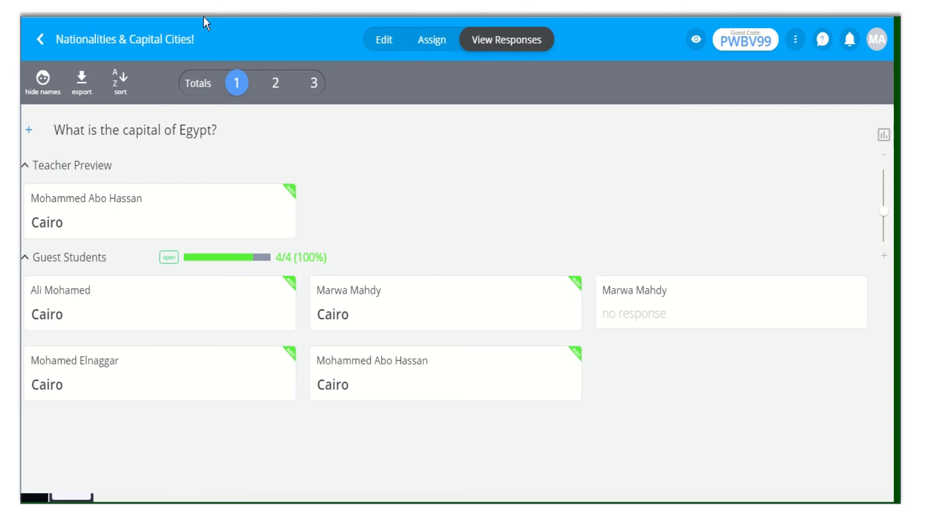
left_click(194, 84)
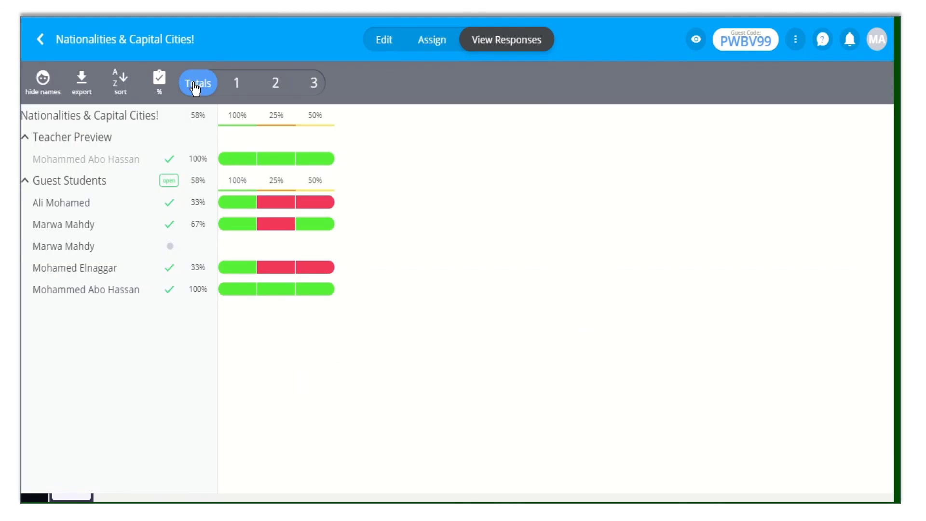
left_click(238, 89)
left_click(237, 84)
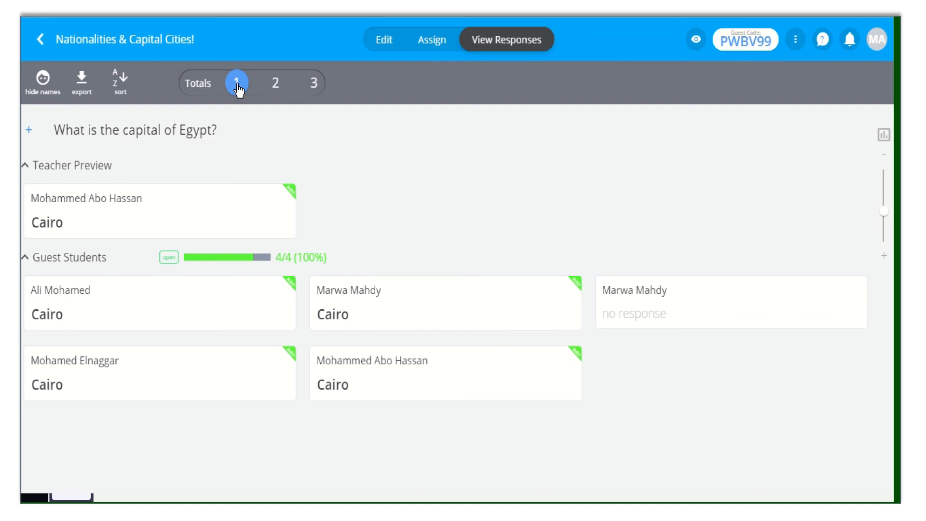
left_click(97, 298)
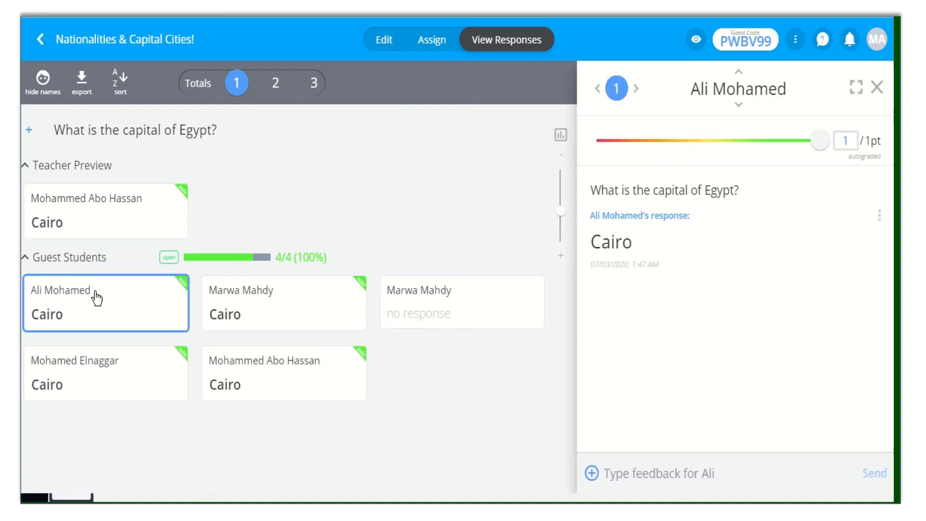
Return to the formatives list and open the Tracker, showing No Data for 14 days.
left_click(41, 43)
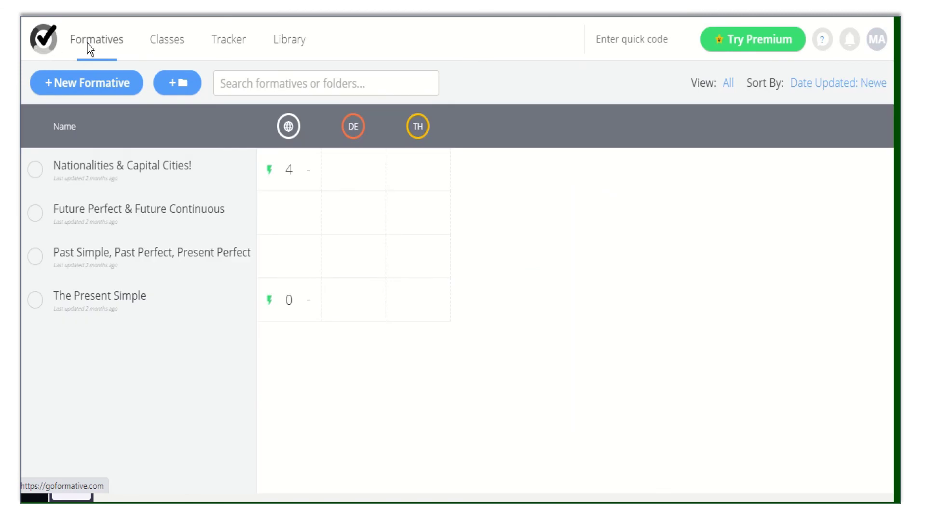
left_click(230, 40)
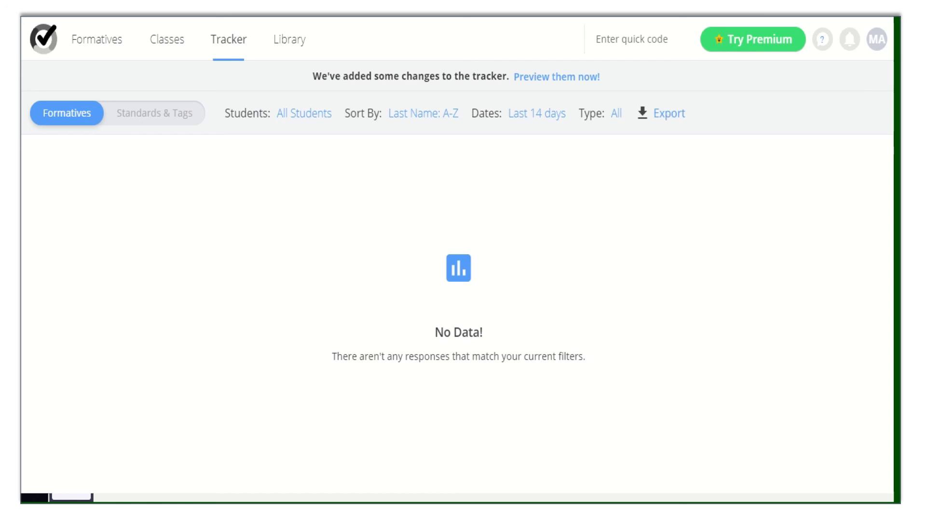
mouse_move(459, 19)
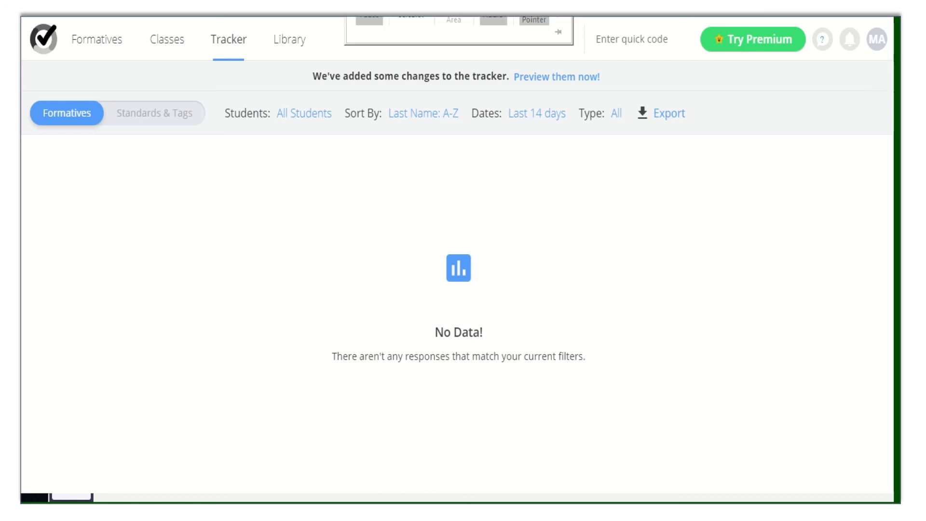